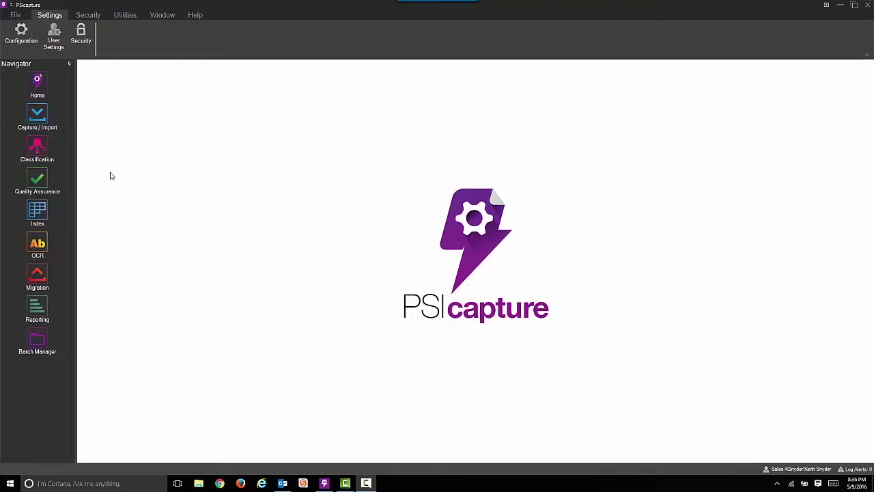
# - Open Capture / Import from the Navigator to bring up the capture profile list
pyautogui.click(38, 114)
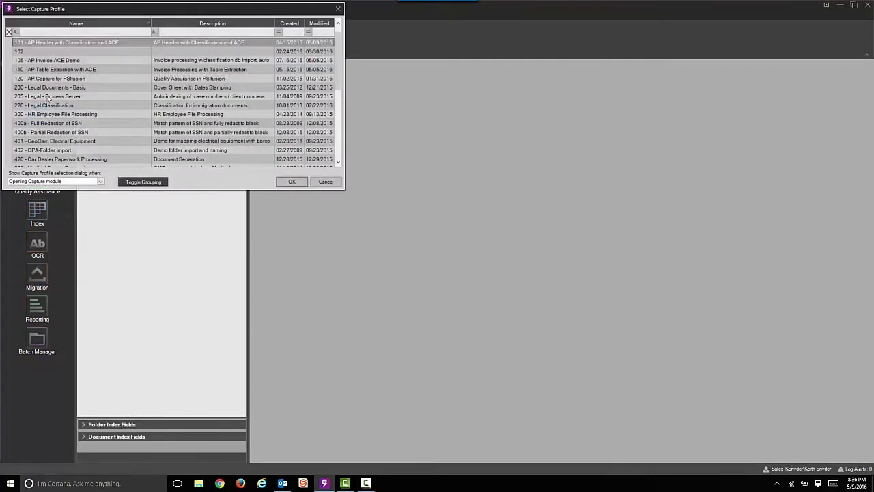
# - Using profile 101, capture the invoice file from the 101 - AP Classification folder into an 11-document batch
pyautogui.click(287, 181)
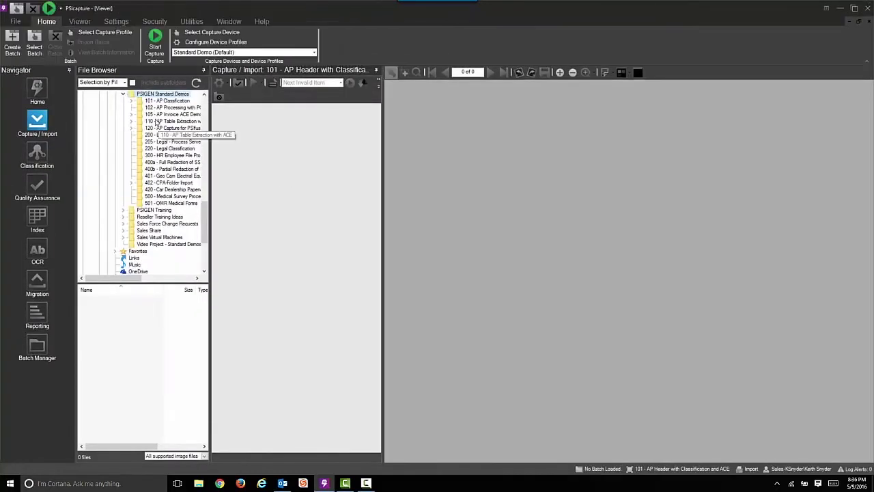
pyautogui.click(164, 102)
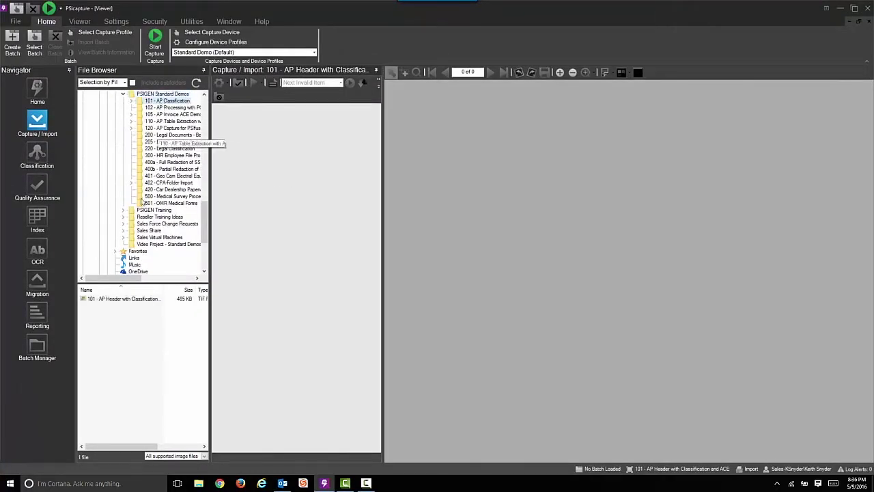
pyautogui.click(111, 300)
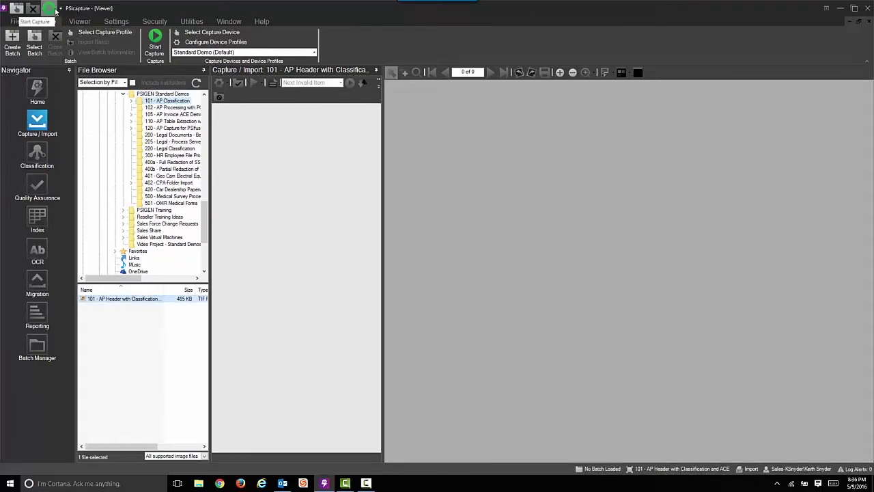
pyautogui.click(155, 55)
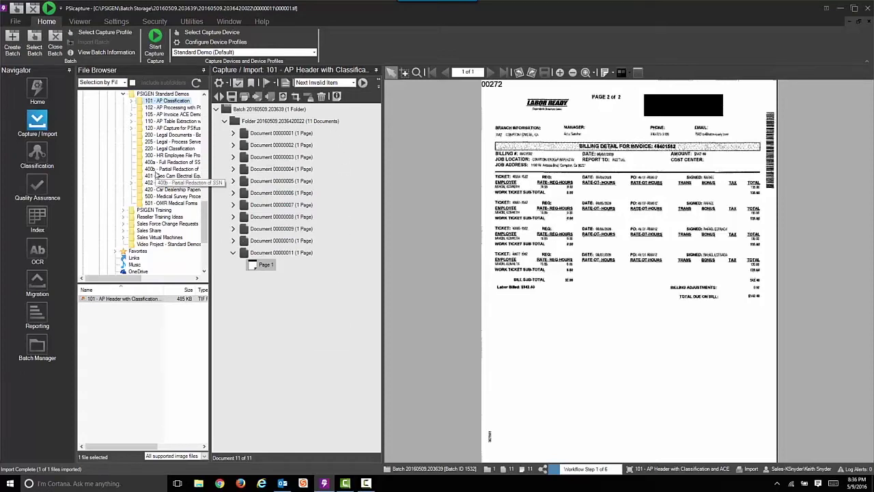
# - Close the batch and continue it to the Classification workflow step
pyautogui.click(55, 47)
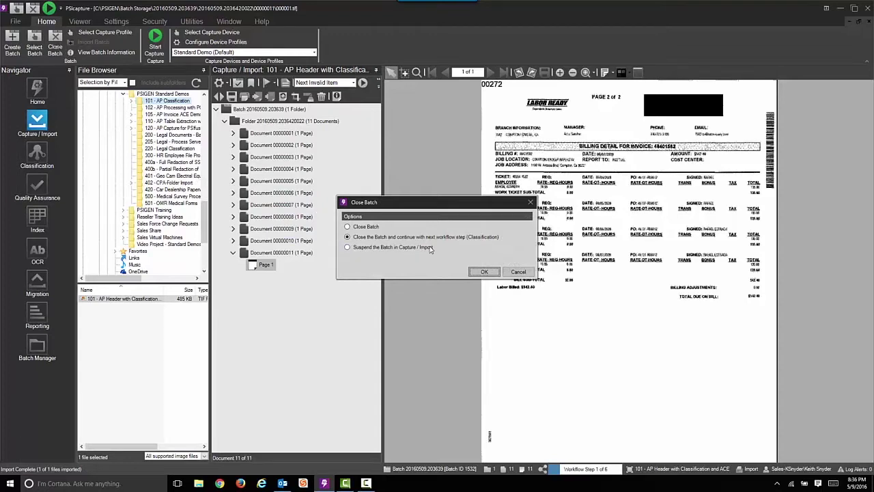
pyautogui.click(484, 272)
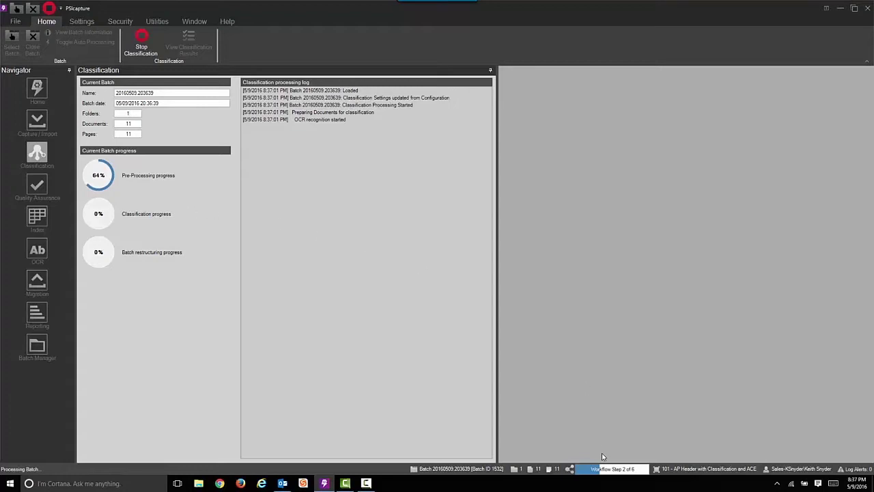
pyautogui.click(620, 465)
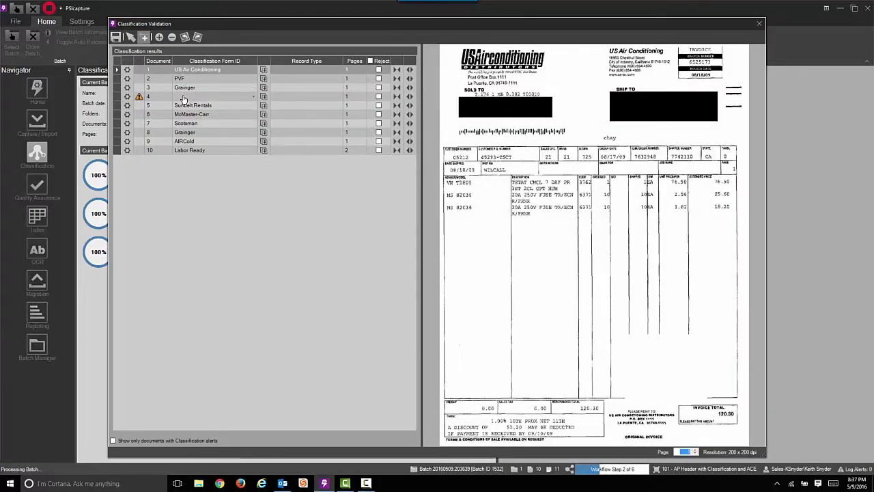
# - Review the vendor form list for document 4, then begin configuring a new form for it
pyautogui.click(116, 98)
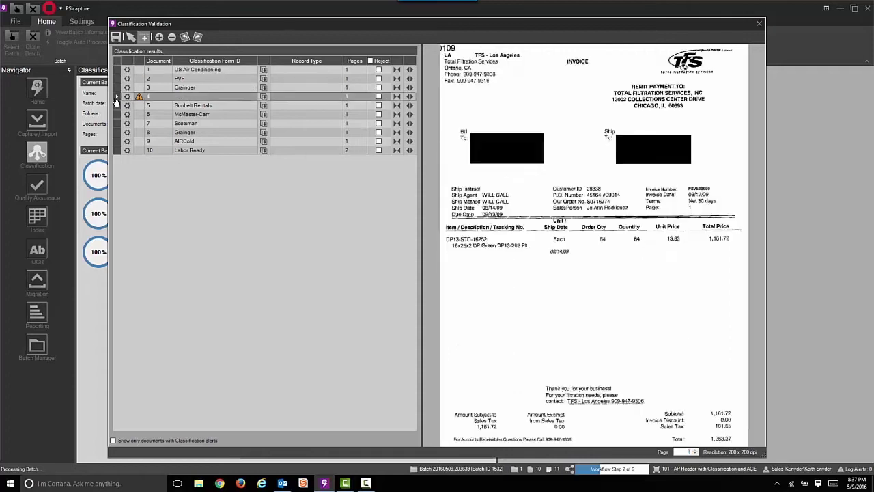
pyautogui.click(251, 100)
pyautogui.click(253, 97)
pyautogui.scroll(-2, 252, 128)
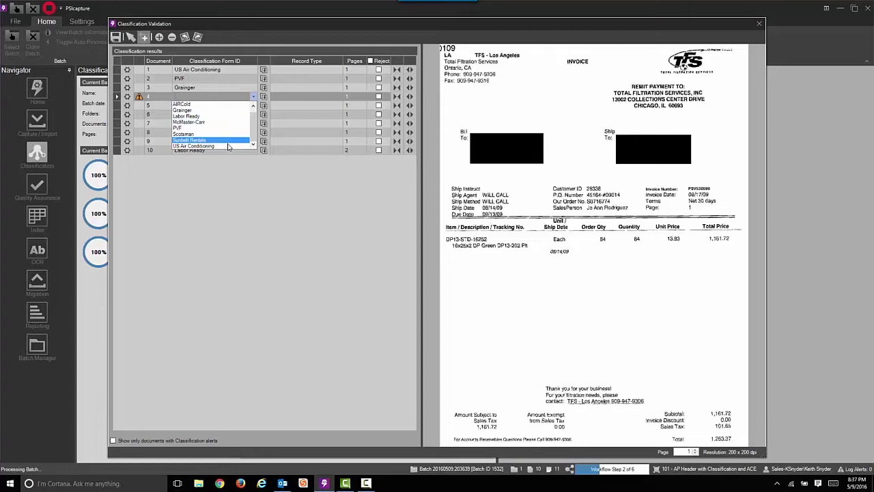
pyautogui.click(207, 197)
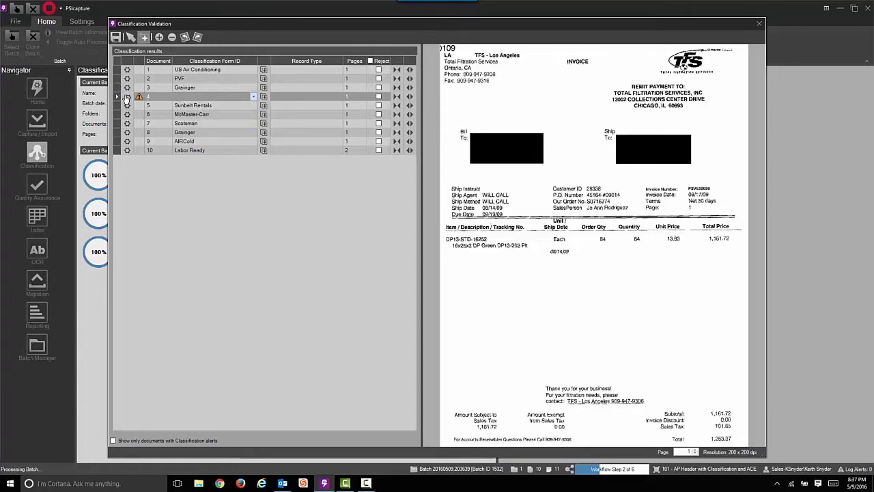
pyautogui.click(127, 98)
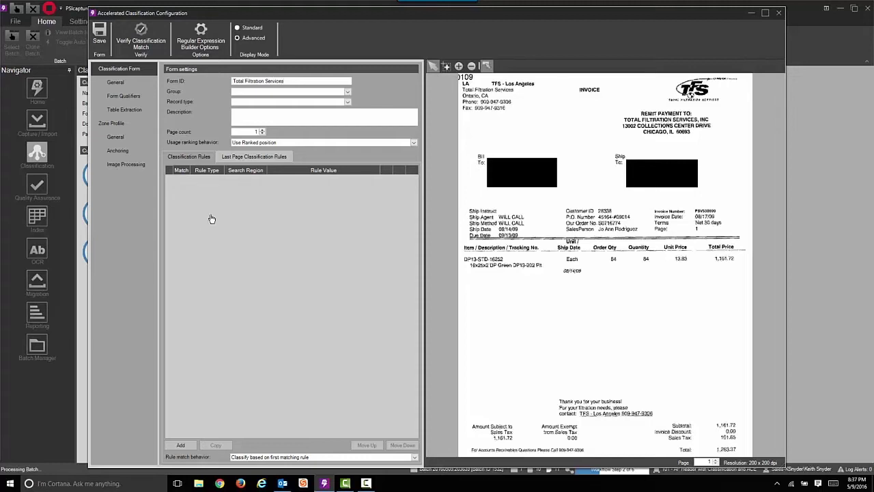
# - Add OCR Text rules matching the phone/fax lines and the TOTAL FILTRATION SERVICES, INC name
pyautogui.moveTo(489, 109)
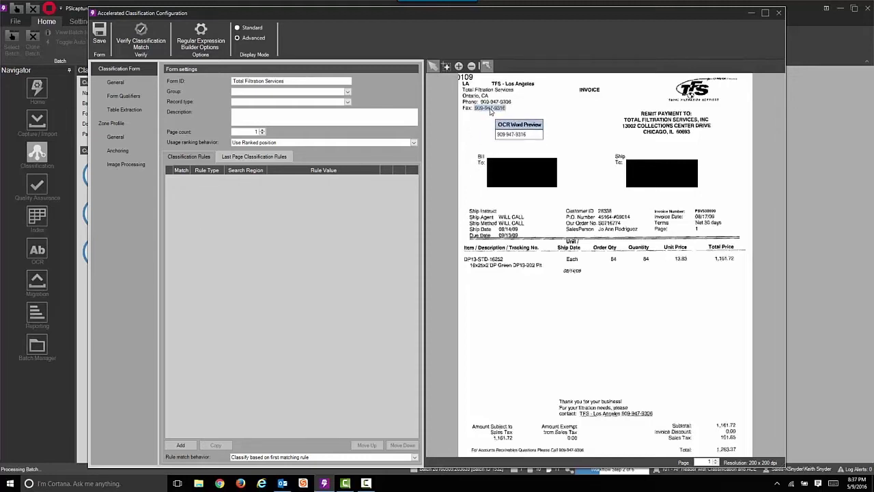
pyautogui.click(489, 111)
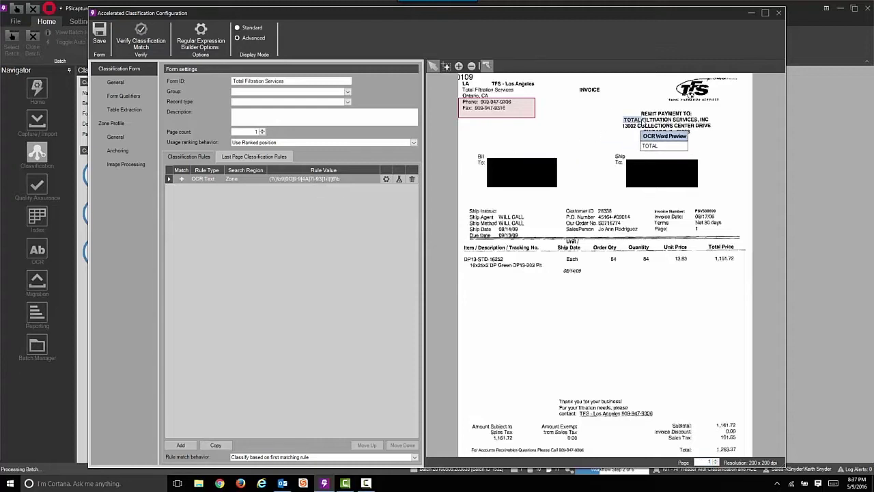
pyautogui.moveTo(642, 121); pyautogui.dragTo(706, 121)
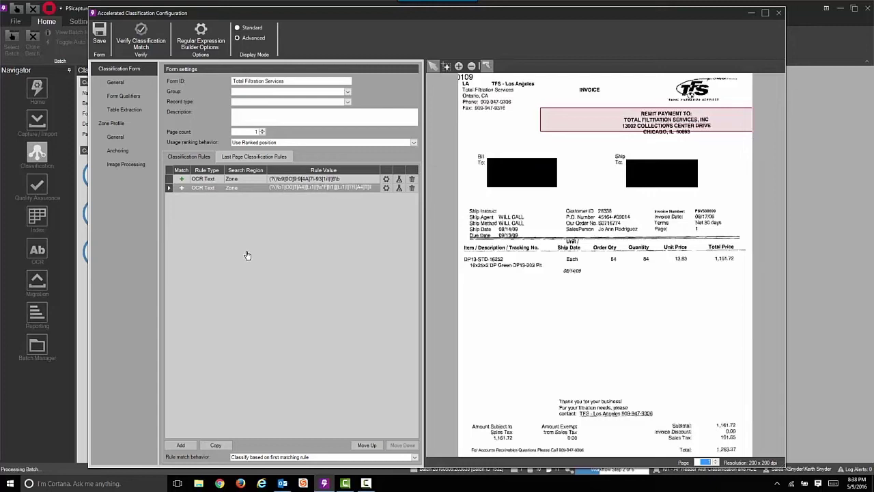
# - Add last-page classification rules matching the Sales Tax and Amount Subject to labels
pyautogui.click(259, 157)
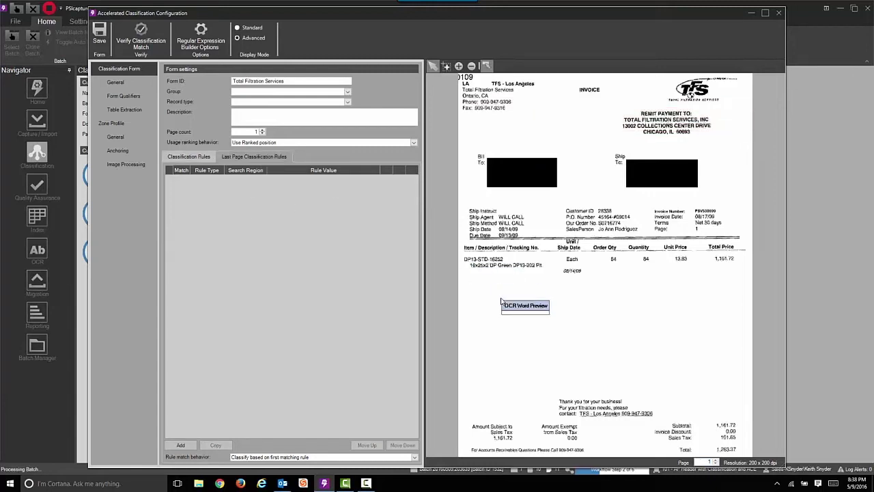
pyautogui.click(686, 441)
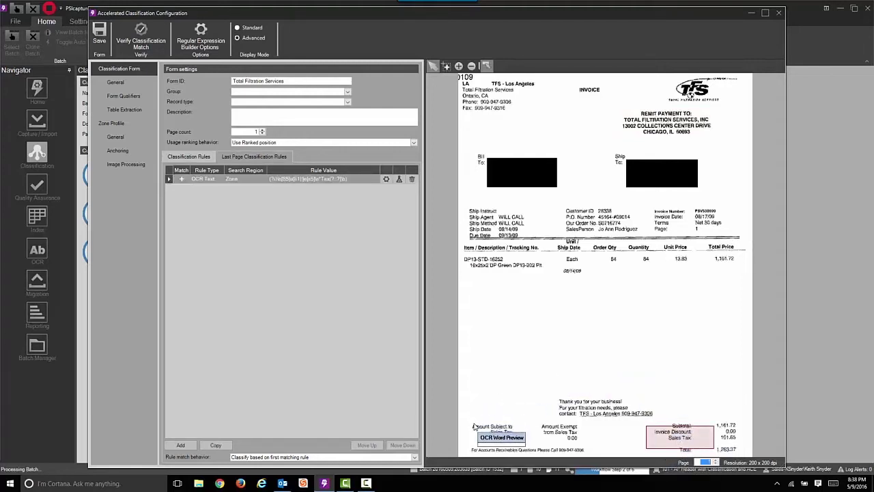
pyautogui.click(509, 428)
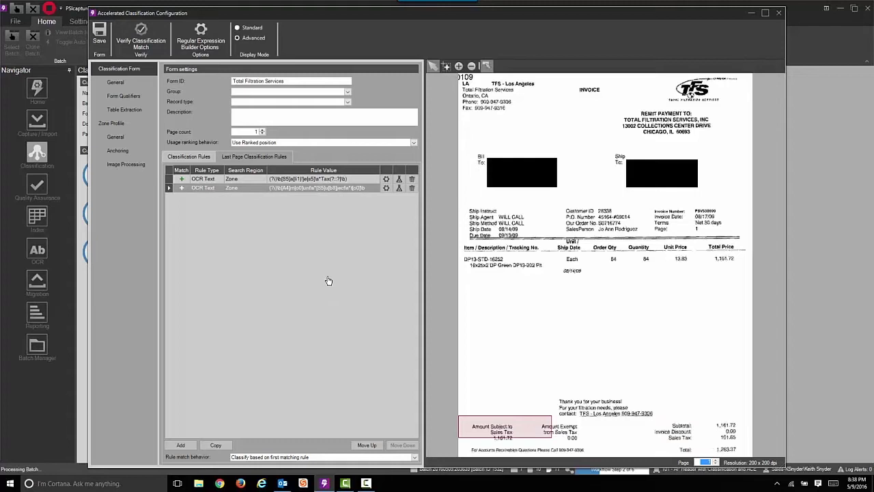
# - In the header zone profile, review the Invoice Total zone's Smart Zone settings
pyautogui.click(118, 137)
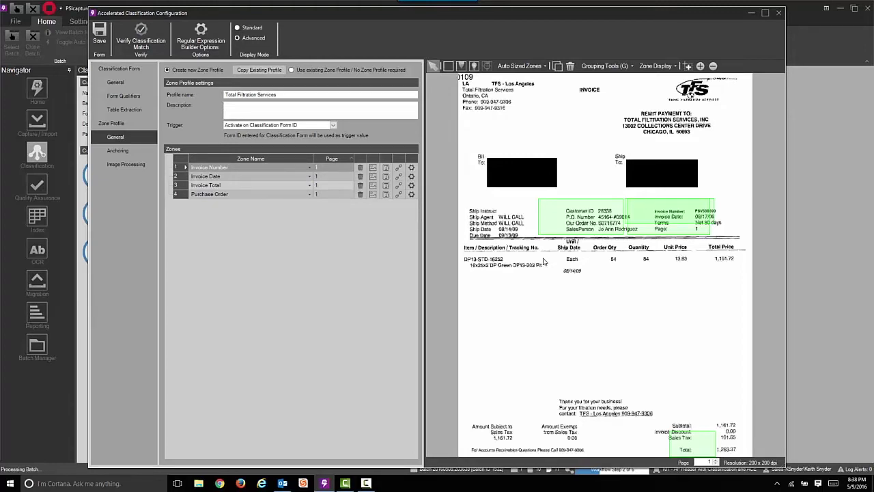
pyautogui.click(684, 442)
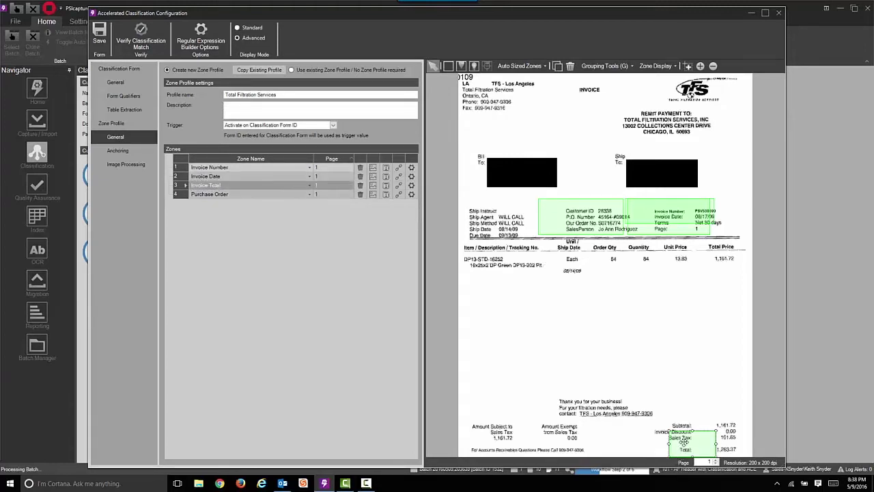
pyautogui.doubleClick(683, 442)
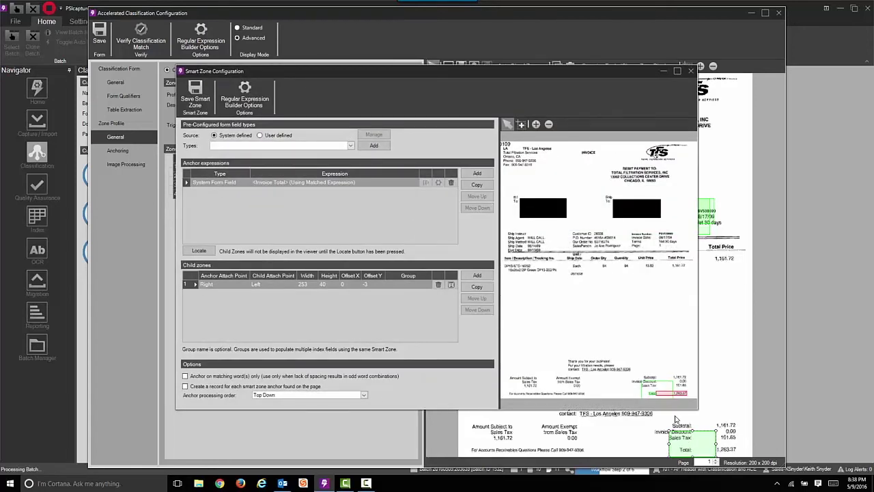
pyautogui.scroll(1, 659, 378)
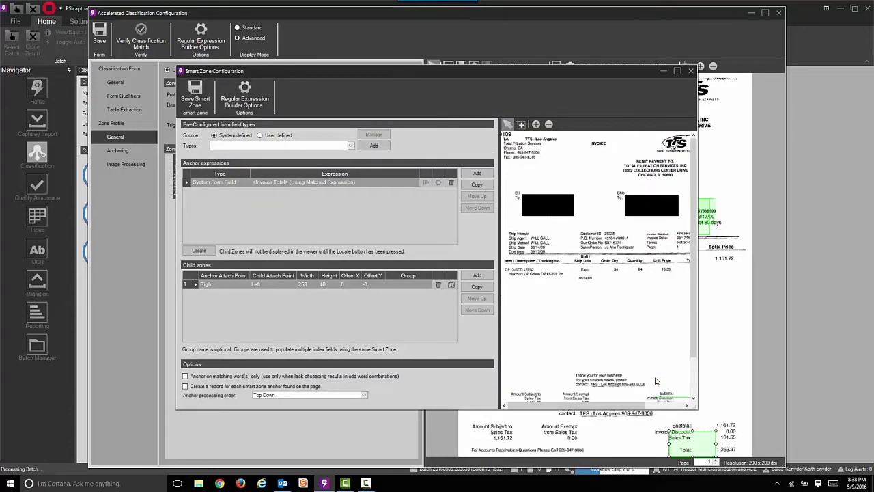
pyautogui.moveTo(692, 336); pyautogui.dragTo(694, 386)
pyautogui.click(686, 405)
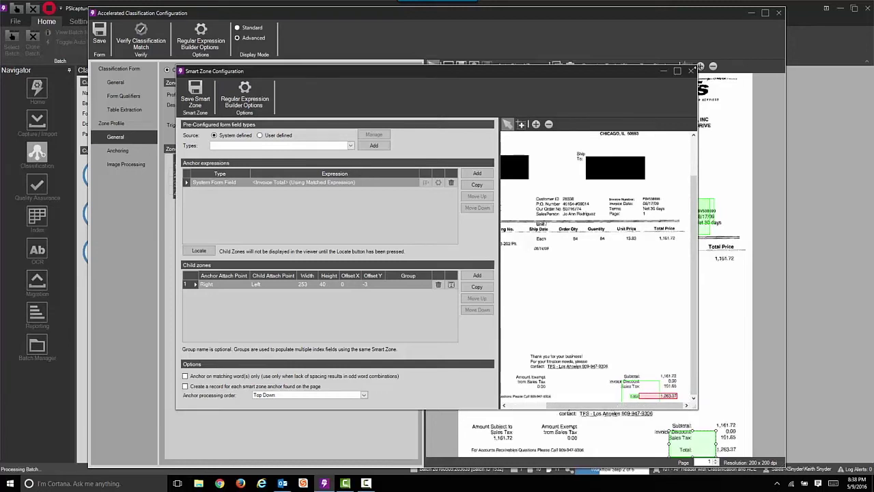
pyautogui.click(691, 71)
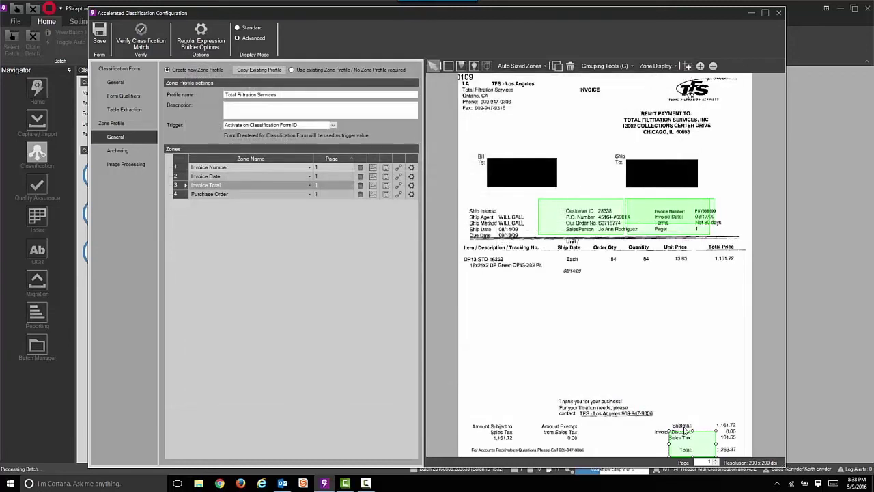
# - Fit the Invoice Total zone around the total amount and save the Total Filtration Services form
pyautogui.moveTo(693, 431); pyautogui.dragTo(701, 298)
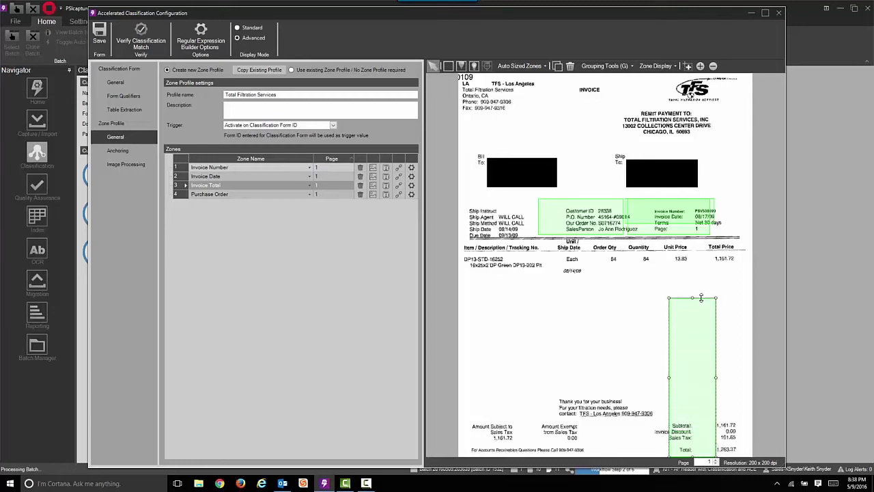
pyautogui.moveTo(716, 298); pyautogui.dragTo(572, 437)
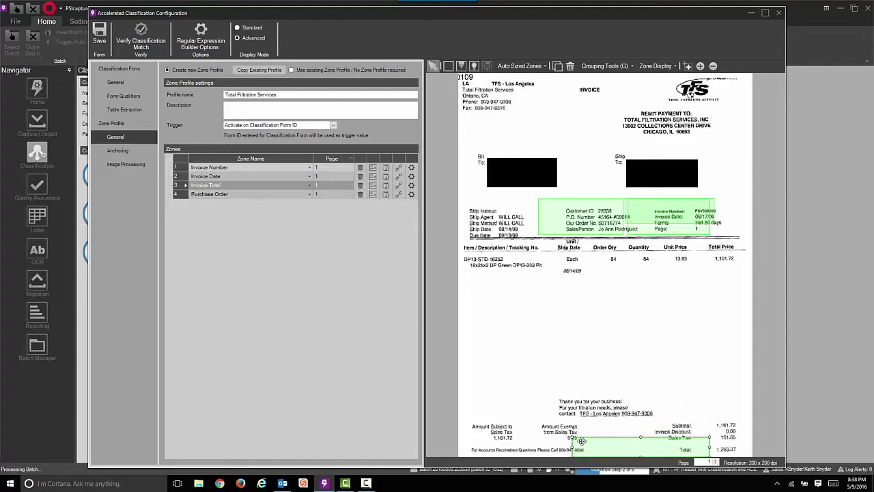
pyautogui.moveTo(572, 437); pyautogui.dragTo(647, 434)
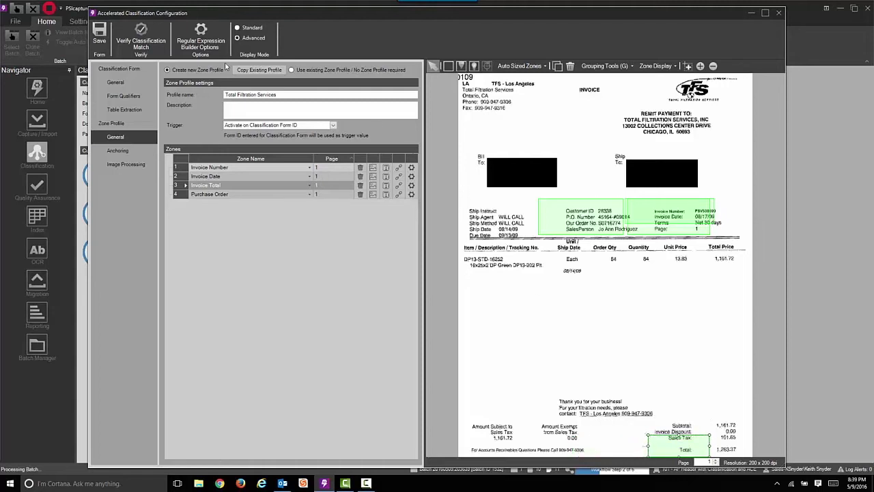
pyautogui.click(105, 35)
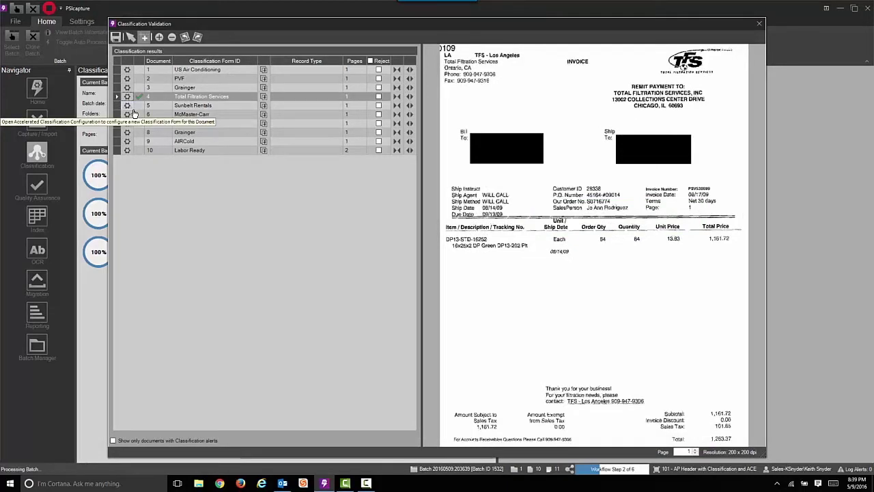
# - Toggle document 4's Reject box on and off so it stays classified as Total Filtration Services
pyautogui.click(379, 97)
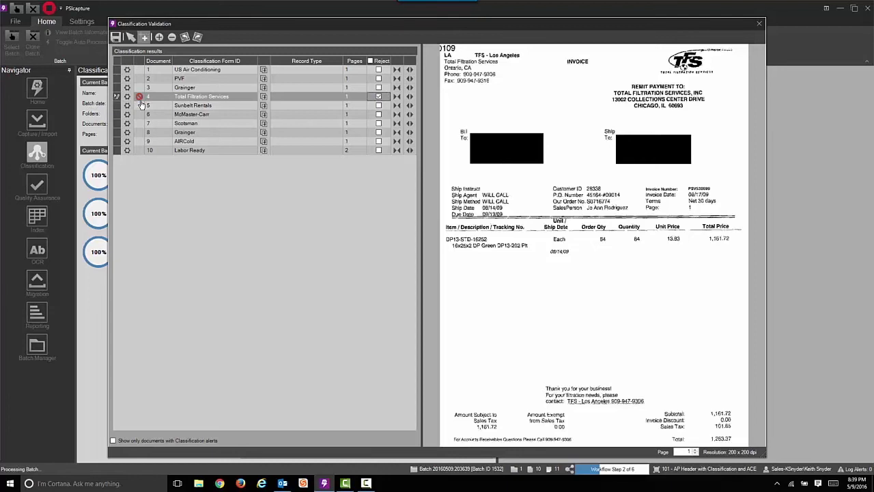
pyautogui.click(379, 97)
# - Finish classification validation and run Batch Corrections to complete classification
pyautogui.click(117, 37)
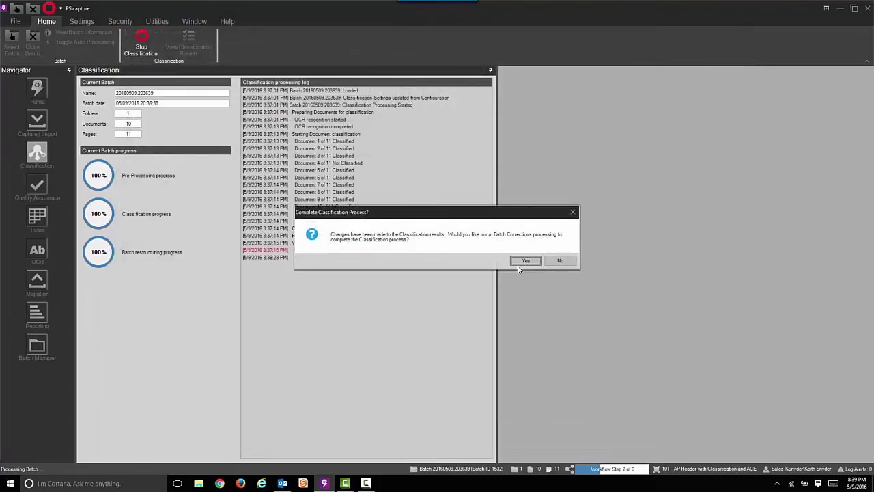
pyautogui.click(518, 269)
pyautogui.click(520, 263)
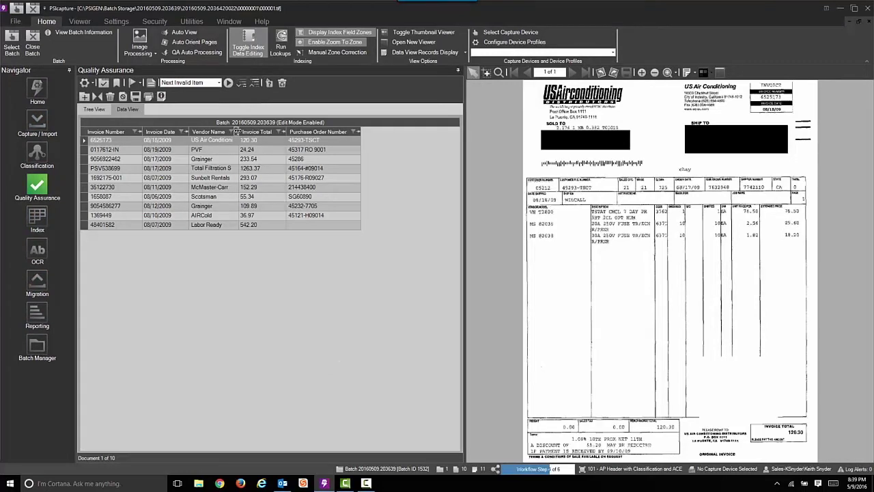
# - Widen Vendor Name, verify Grainger, McMaster-Carr, Scotsman and AIRCold values, and enter Labor Ready's missing PO number
pyautogui.moveTo(237, 131); pyautogui.dragTo(266, 131)
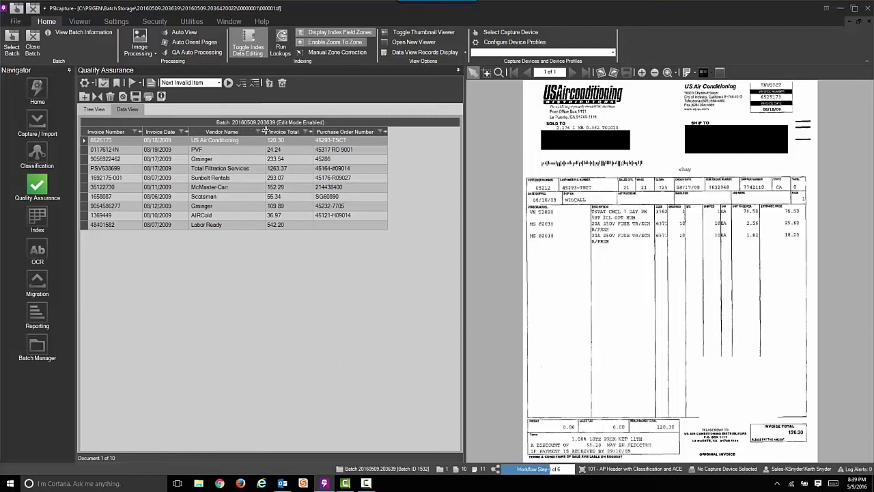
pyautogui.click(294, 161)
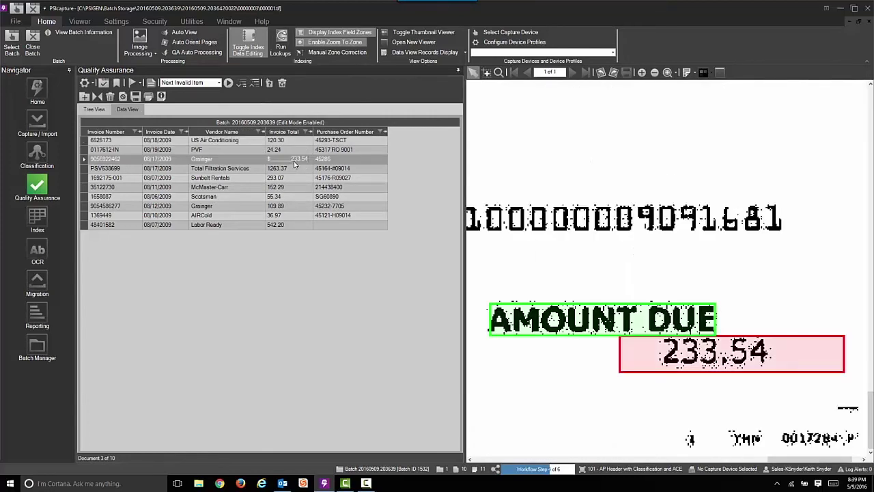
pyautogui.click(273, 189)
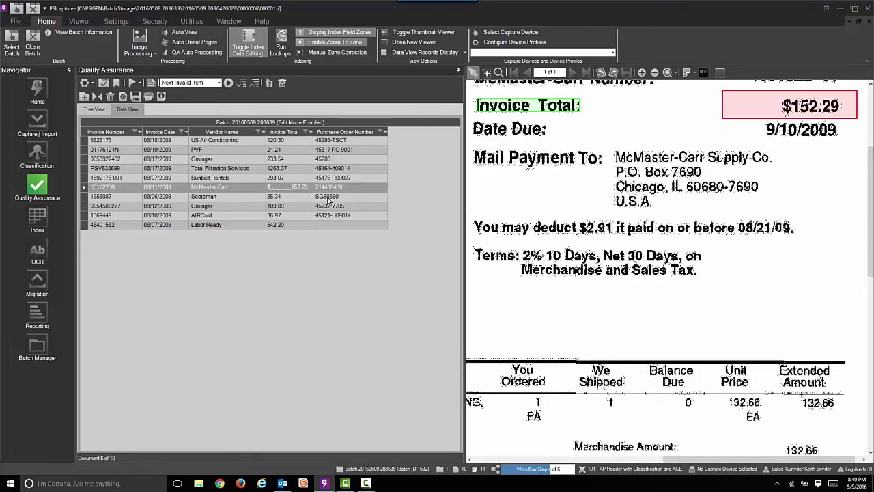
pyautogui.click(328, 198)
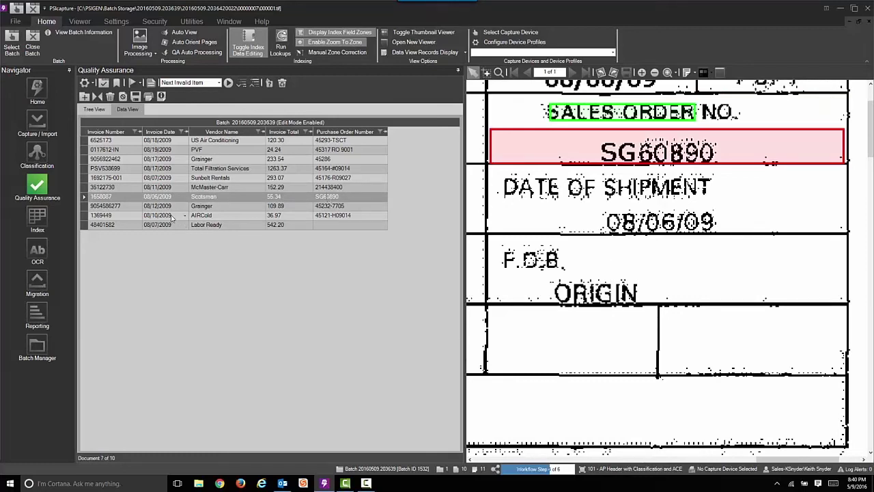
pyautogui.click(172, 217)
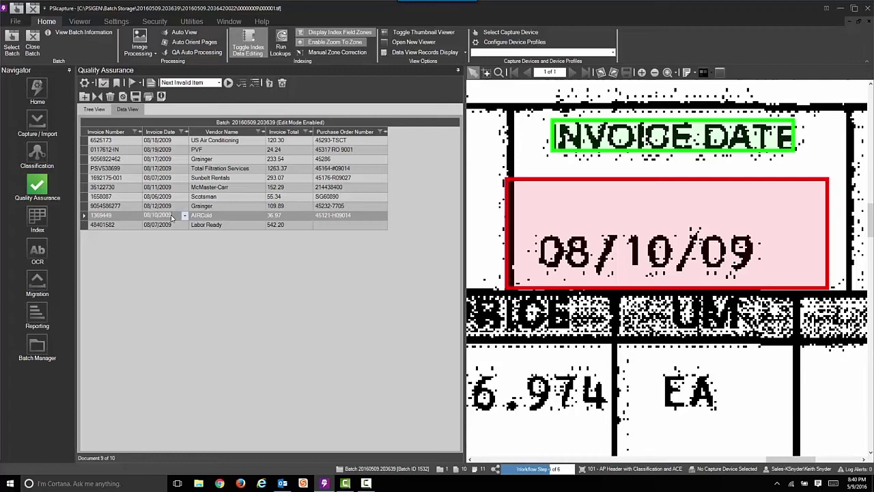
pyautogui.click(328, 227)
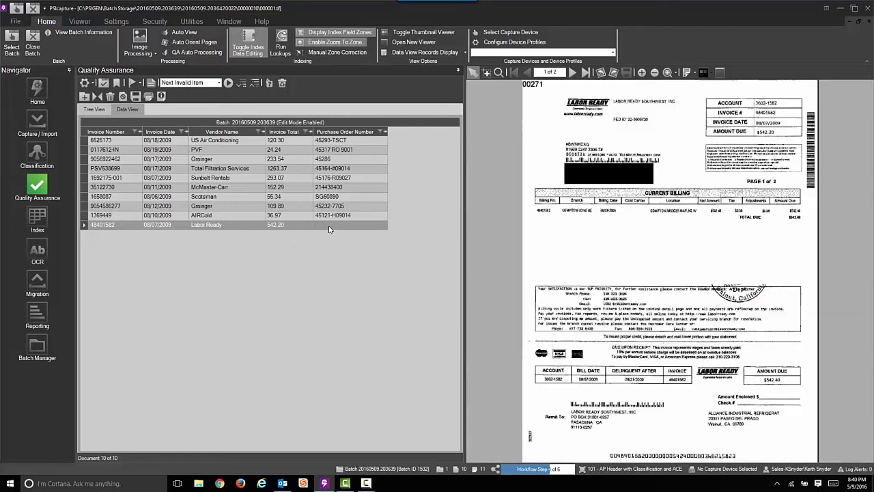
pyautogui.write('783638594937')
# - Close the validated batch, choosing to continue with the OCR workflow step
pyautogui.click(33, 47)
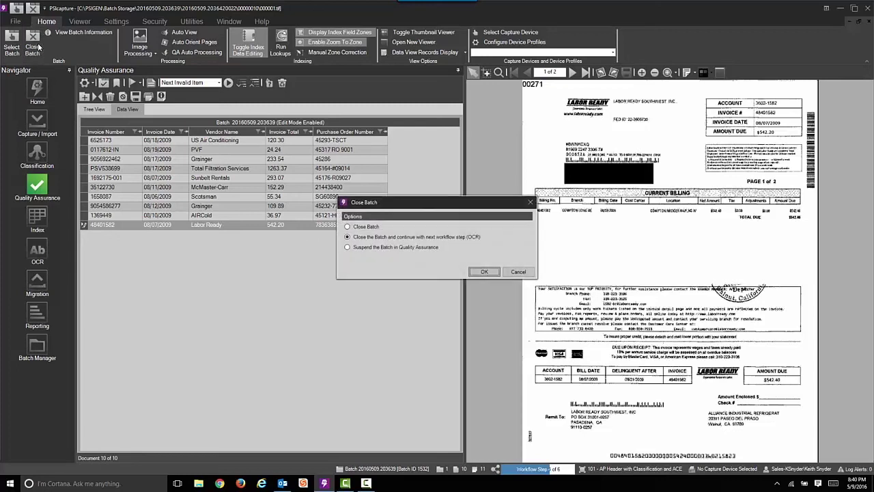
pyautogui.click(484, 273)
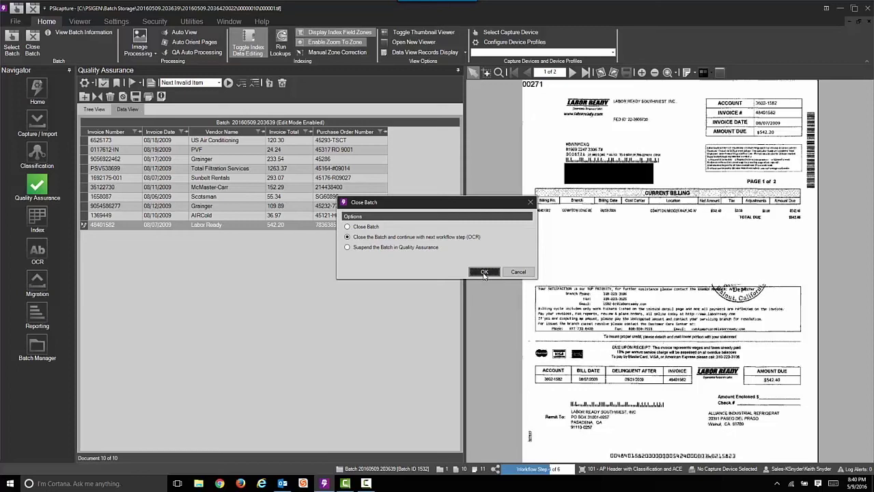